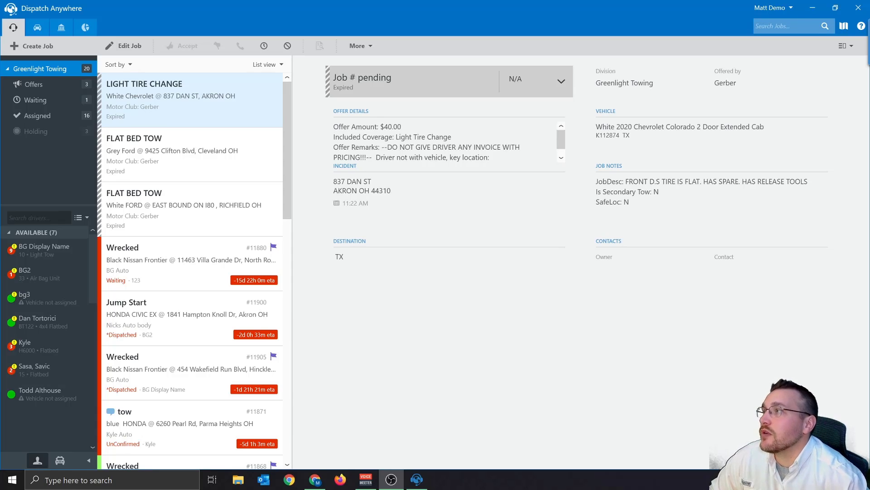
Refresh the accounting overview's figures and review the overdue, older unpaid invoices.
left_click(62, 35)
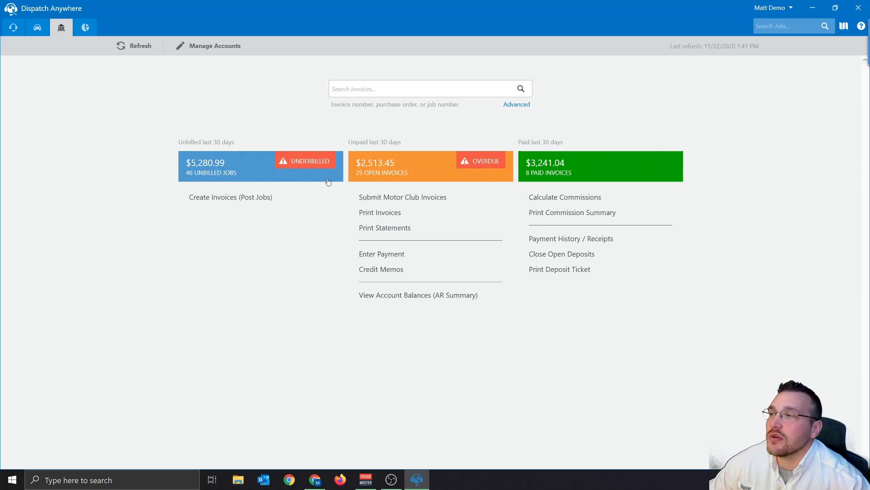
left_click(136, 53)
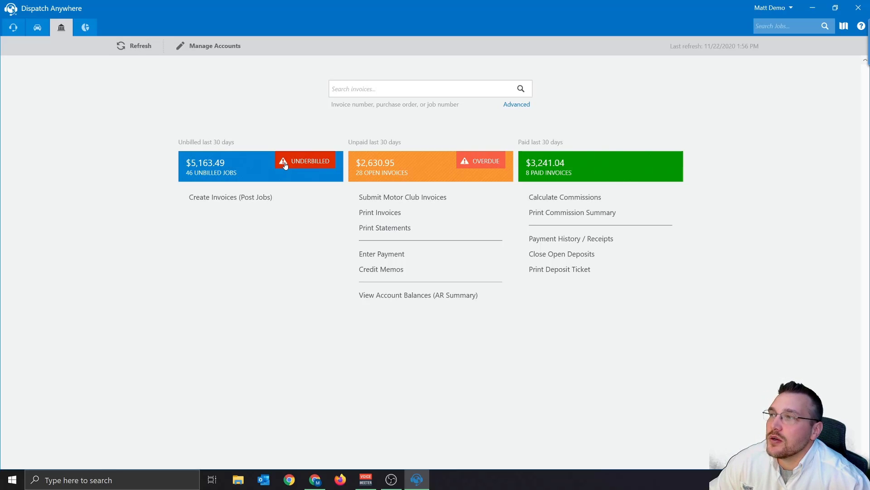
mouse_move(469, 169)
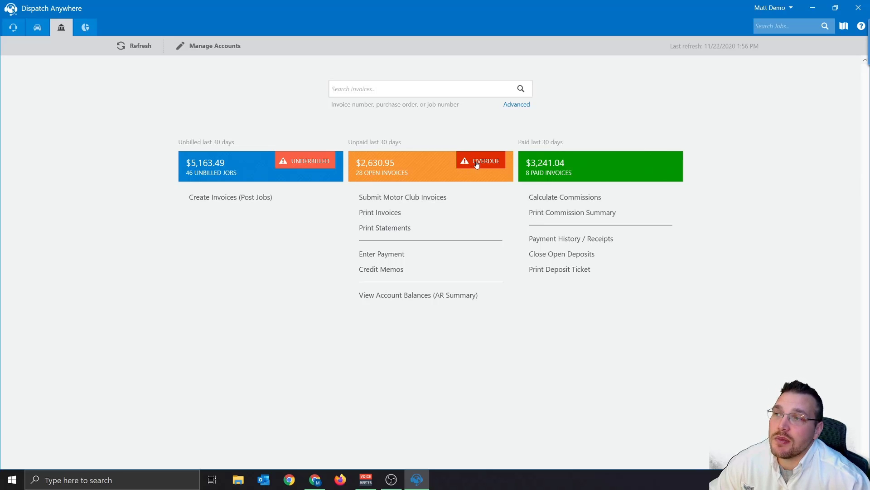
left_click(478, 164)
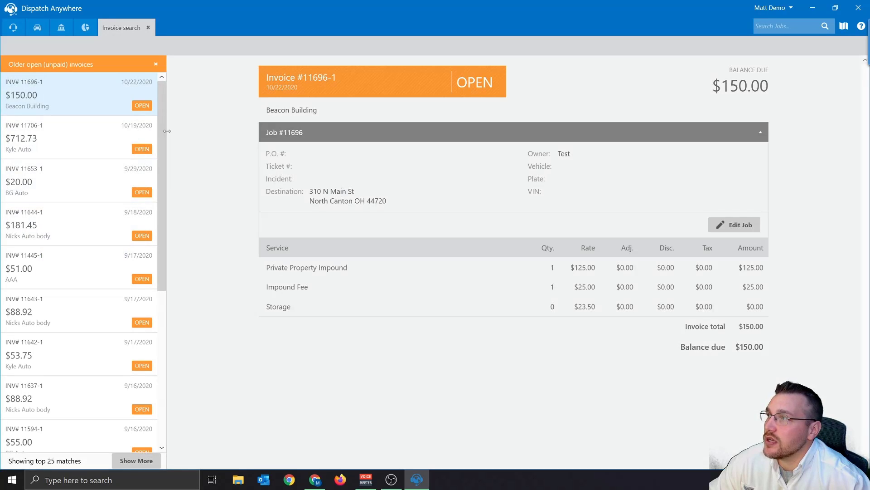
scroll(165, 129, "down", 2)
left_click_drag(165, 128, 159, 219)
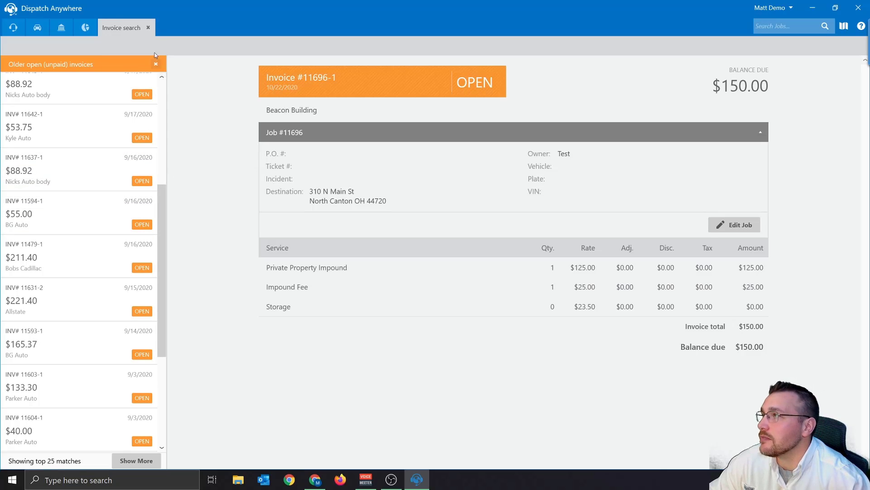
left_click(148, 30)
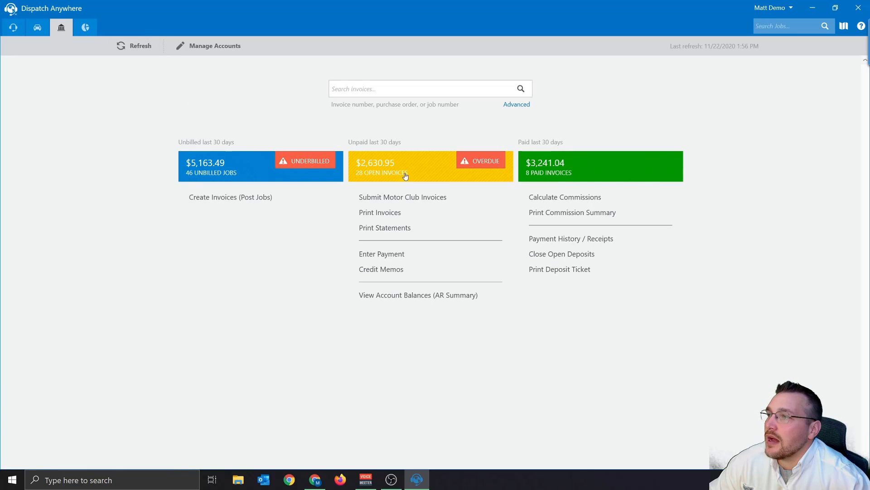
Review the open invoices from the last 30 days and close their list.
left_click(422, 168)
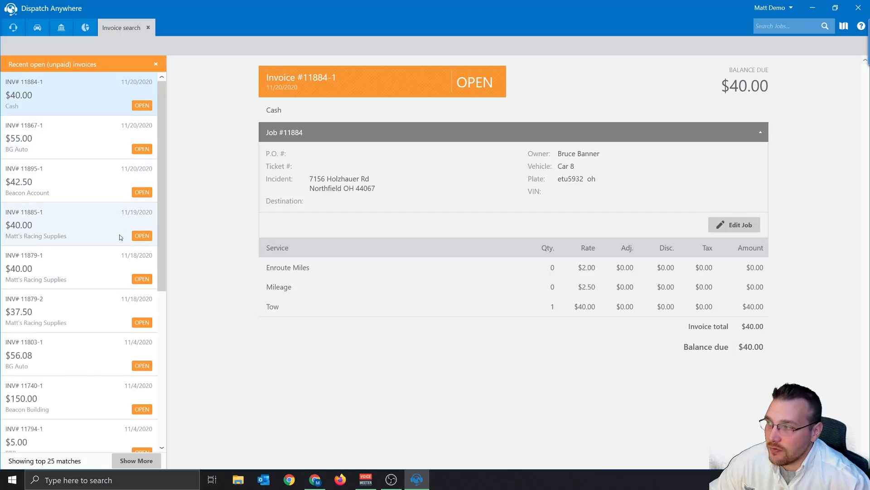
left_click(61, 27)
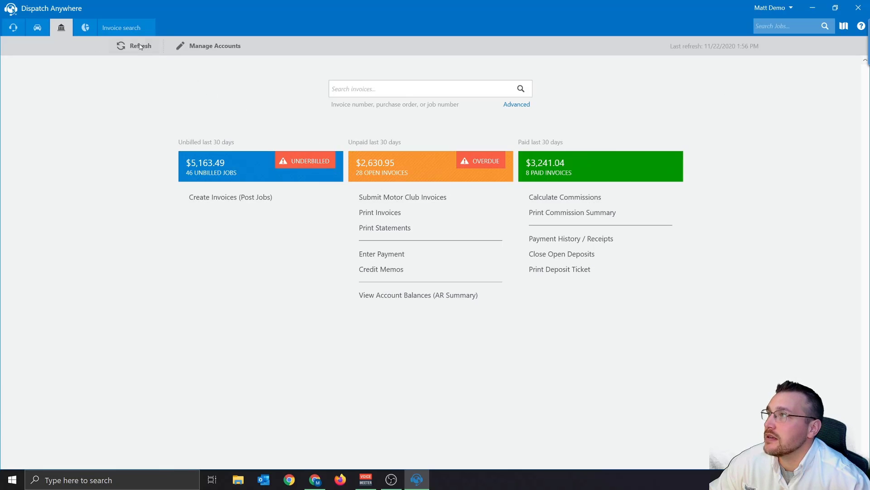
left_click(119, 33)
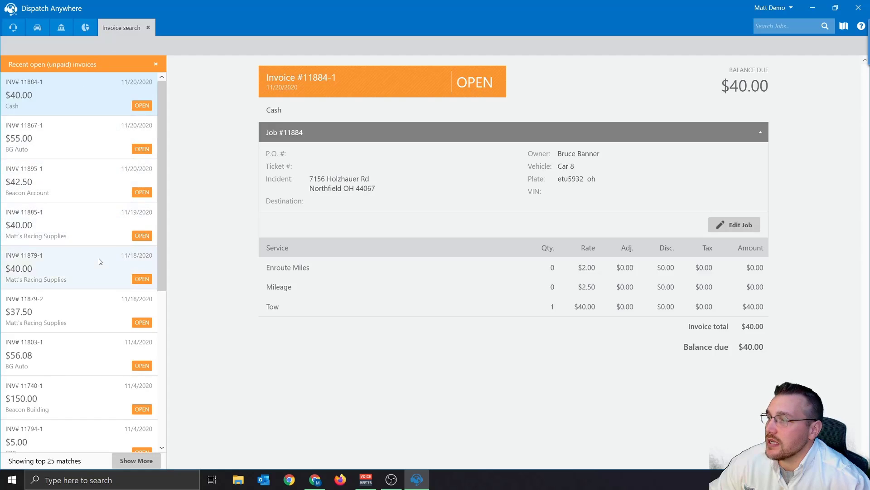
left_click(147, 28)
Review the paid invoices and the unbilled jobs from the last 30 days, closing each list.
left_click(537, 173)
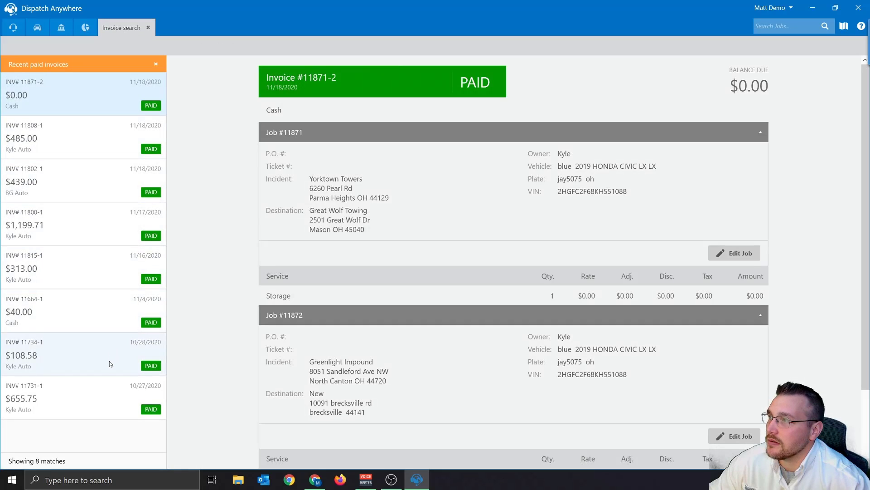
left_click(148, 28)
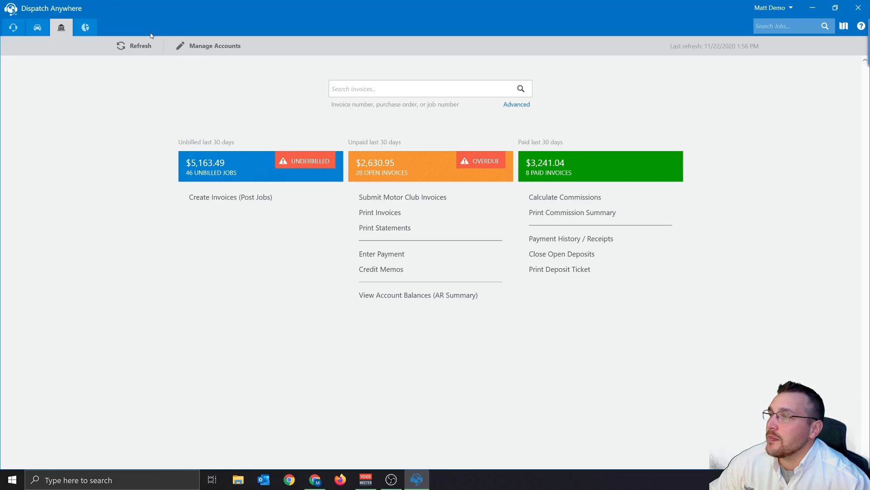
left_click(231, 175)
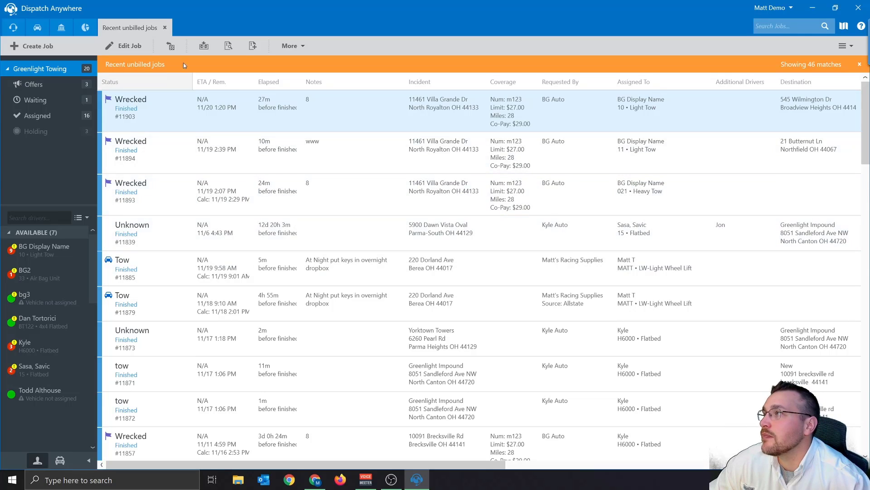
left_click(165, 29)
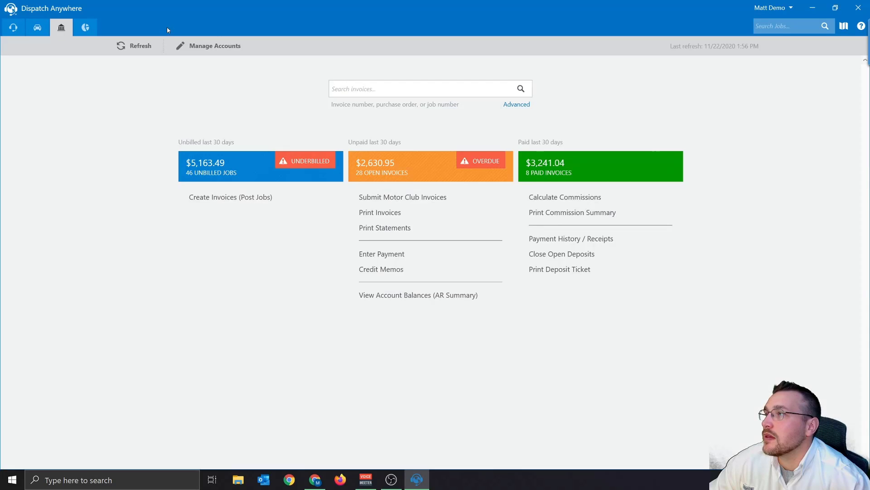
Examine the older unbilled jobs with the list extended to the maximum number of matches, and close it.
left_click(301, 165)
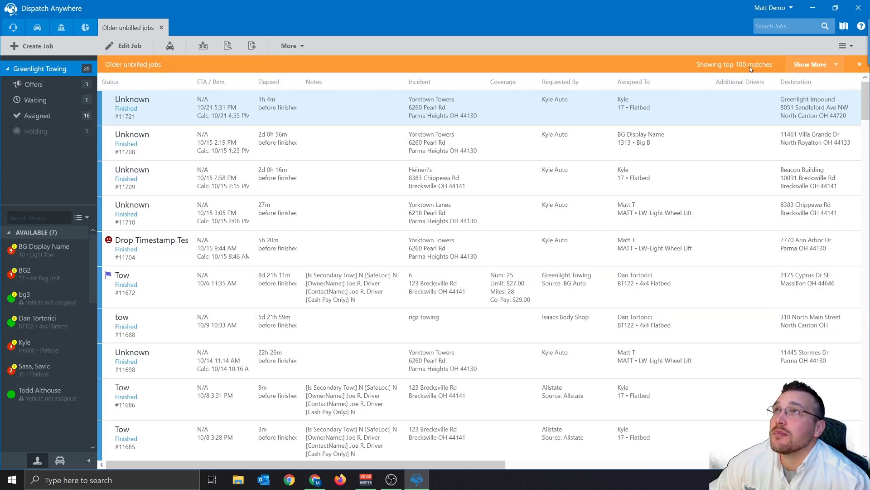
left_click(811, 64)
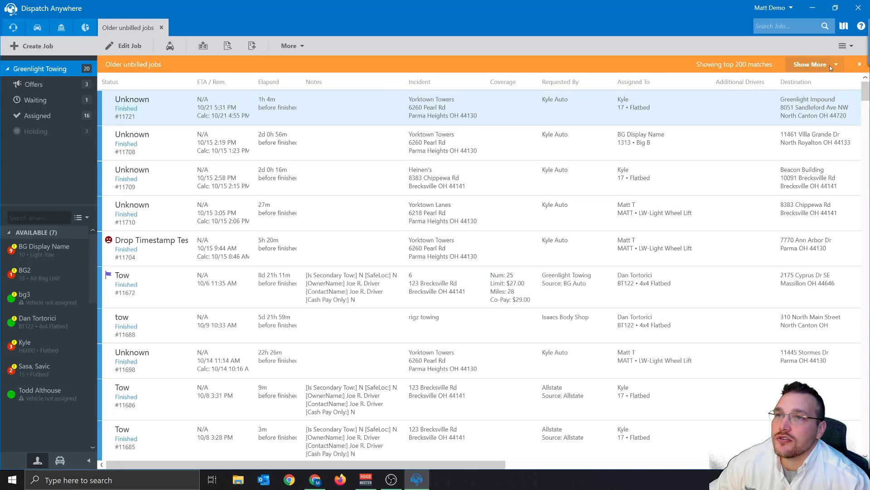
left_click(837, 65)
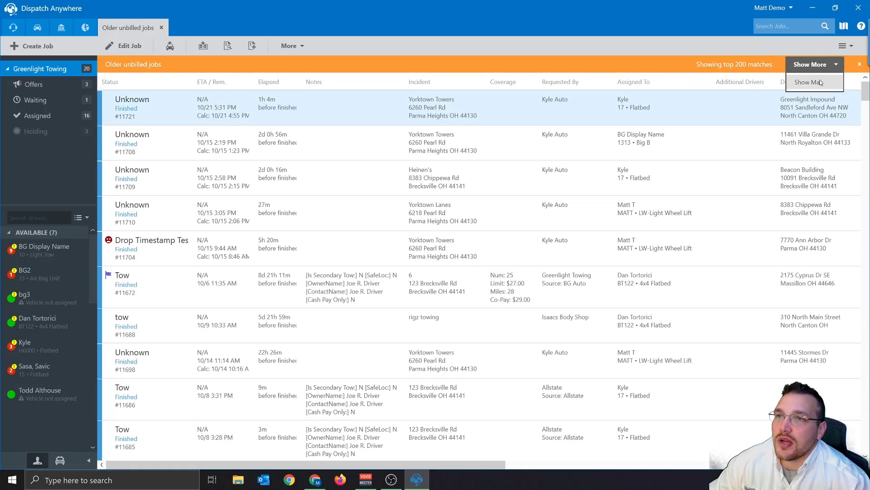
left_click(812, 83)
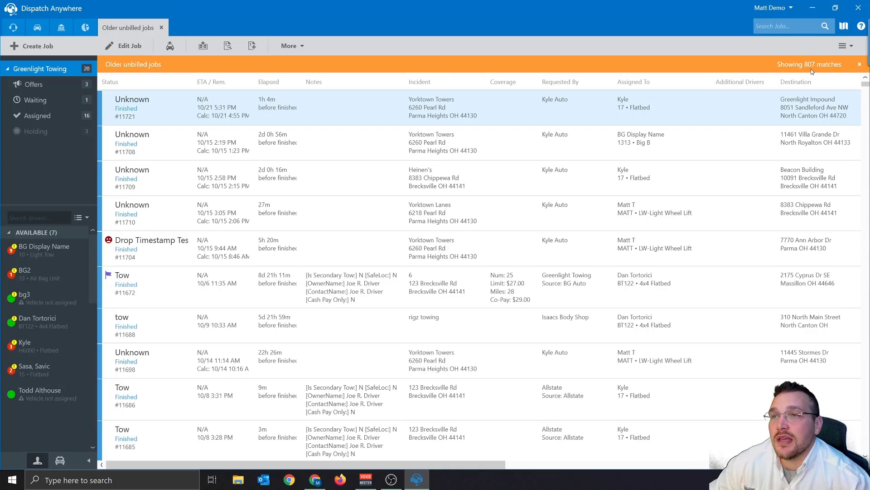
left_click(162, 29)
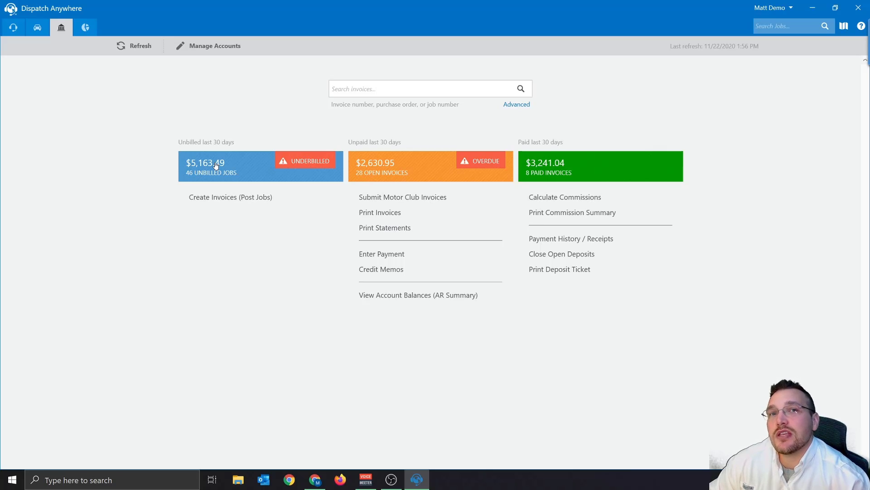
List the jobs ready for invoice creation across all divisions, with the finished date filter set to Anytime.
left_click(215, 201)
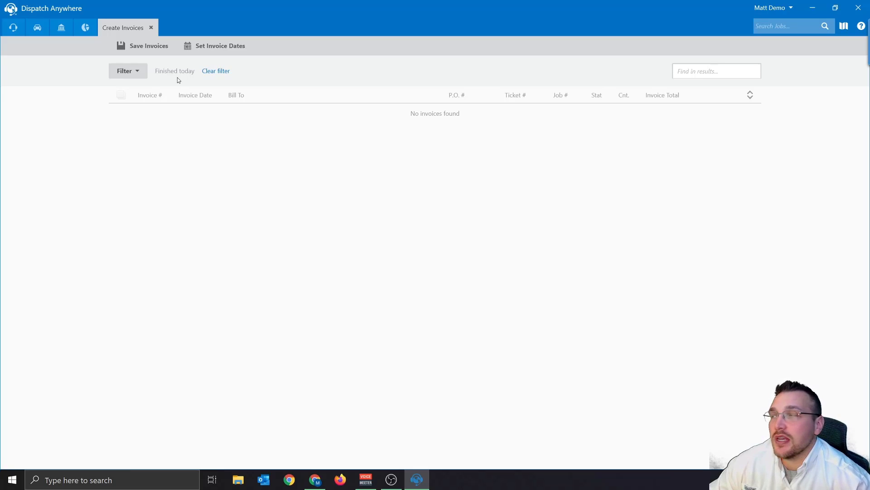
left_click(136, 72)
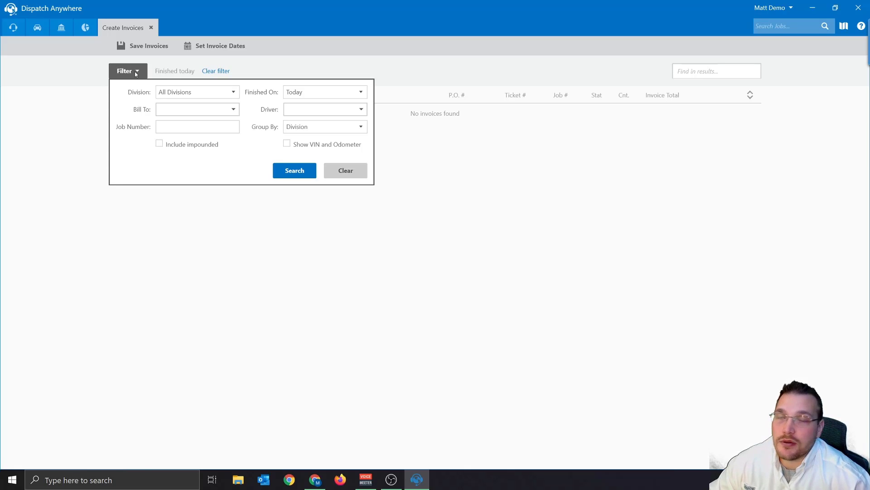
left_click(213, 129)
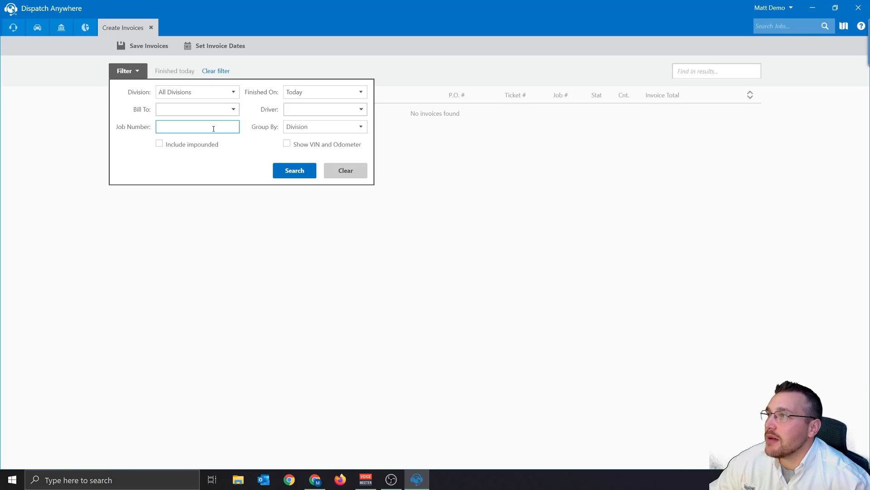
left_click(358, 93)
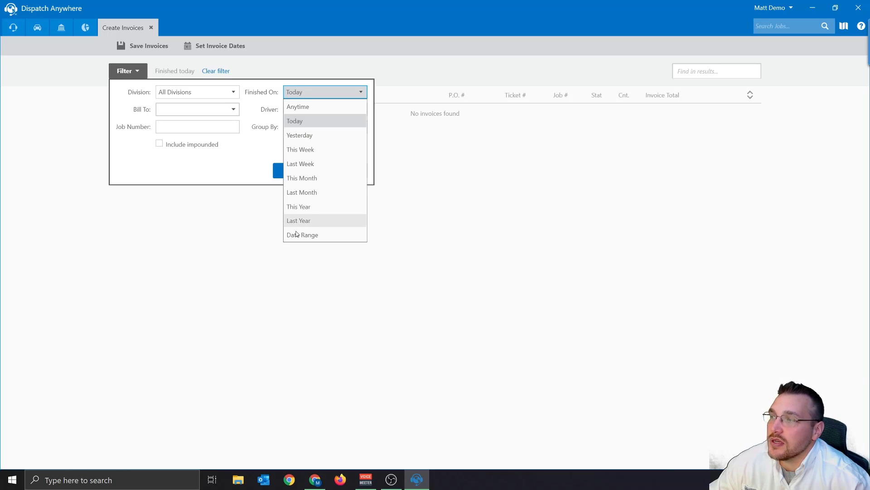
left_click(304, 109)
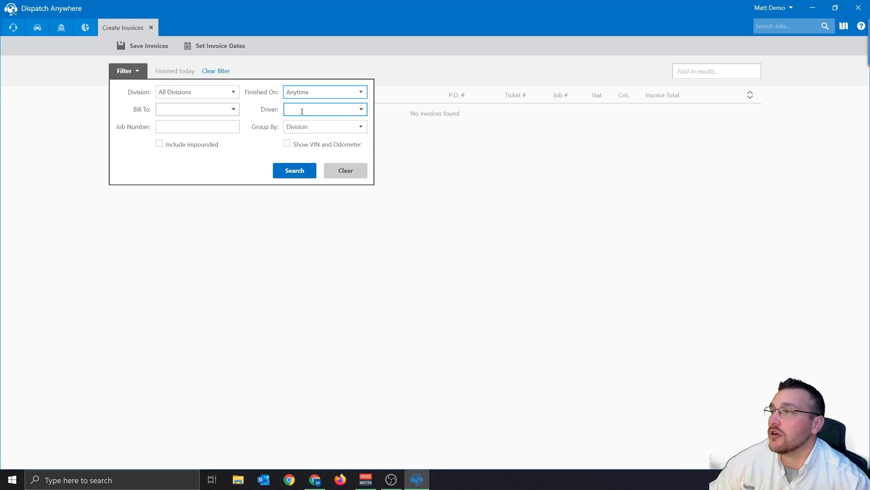
left_click(285, 170)
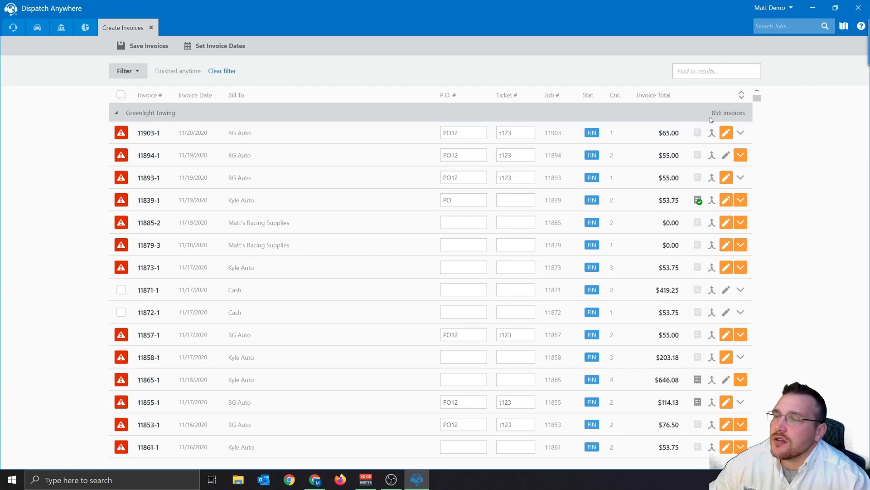
left_click(510, 133)
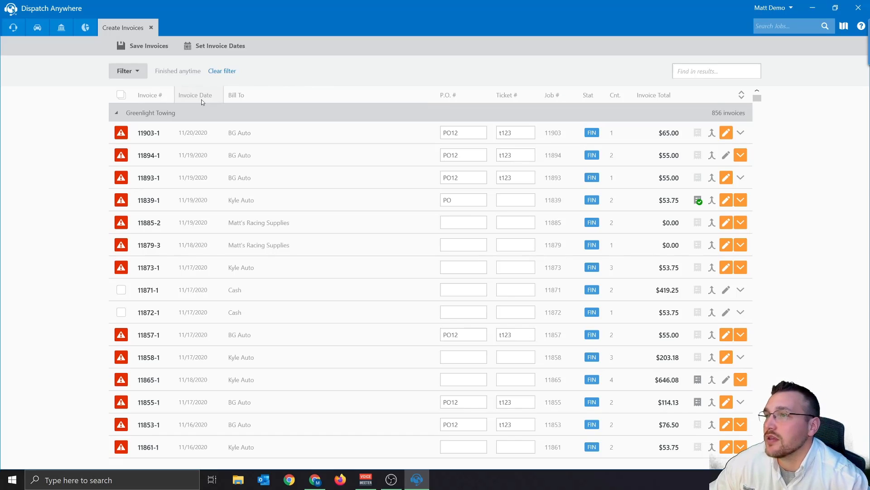
Keep the invoices grouped by Division, show the VIN and Odometer columns, and run the filter search again.
left_click(145, 73)
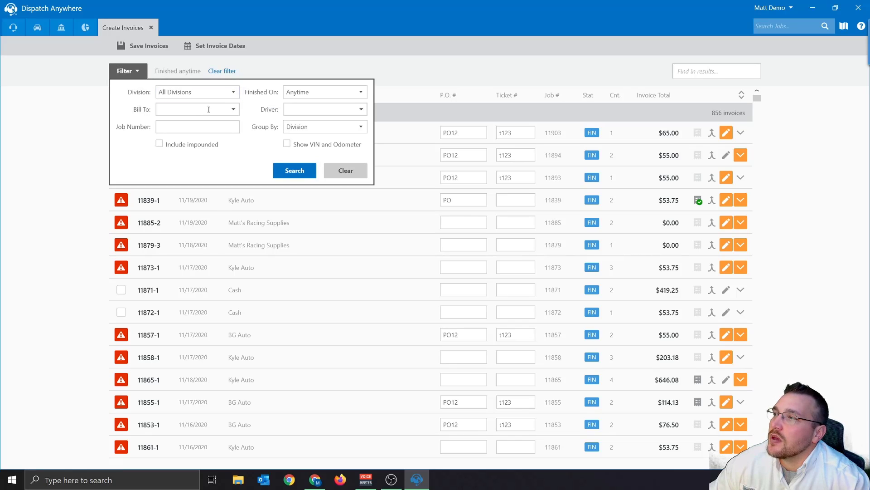
left_click(293, 132)
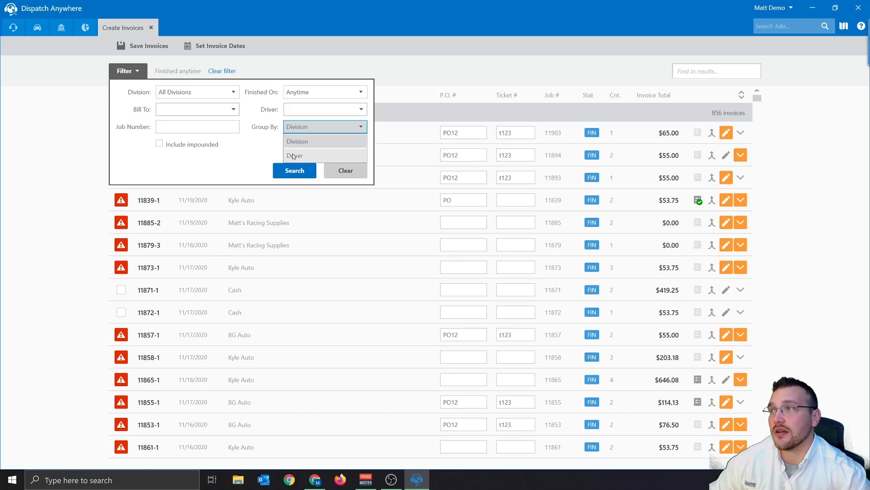
left_click(295, 142)
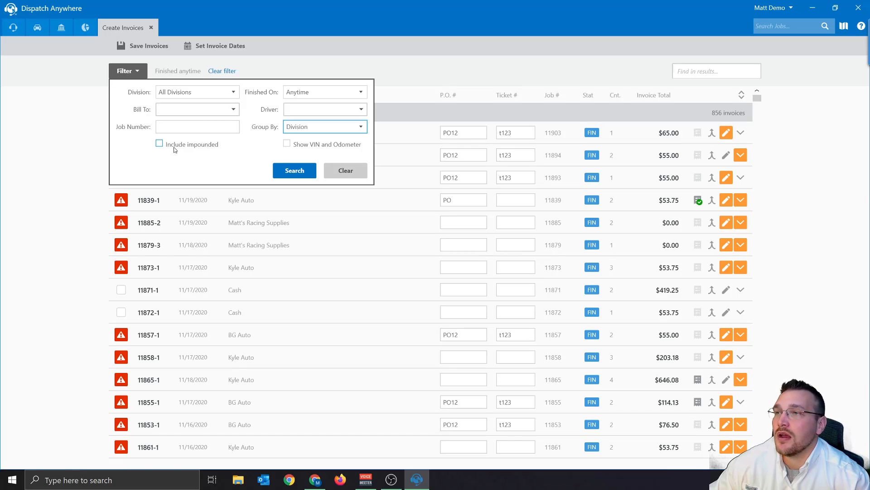
left_click(287, 144)
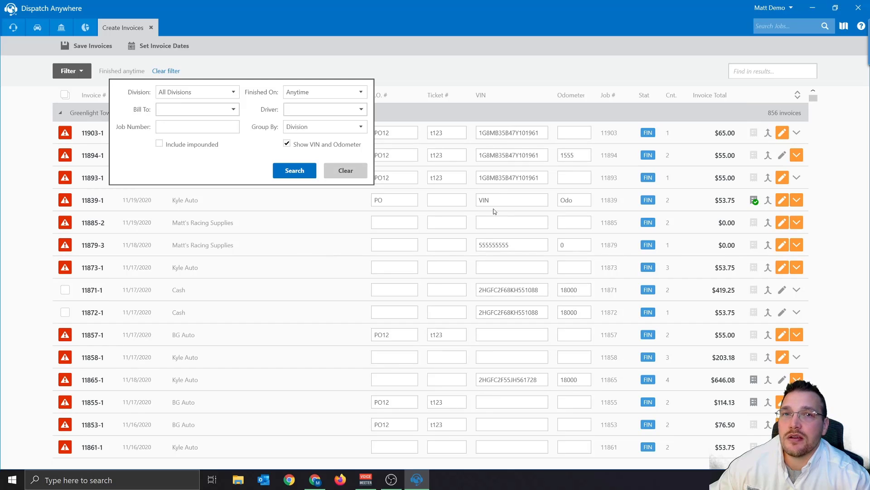
left_click(295, 170)
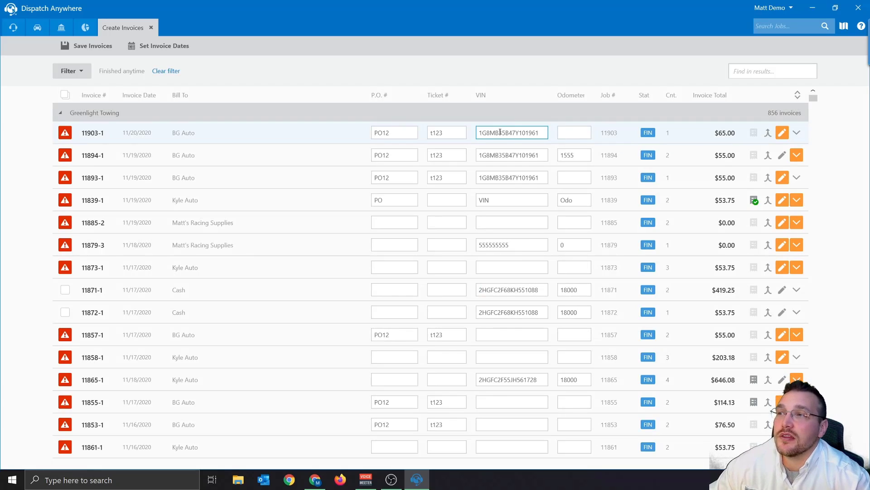
Examine the payment indicator and the service details of the first two BG Auto invoices, collapsing each one again.
left_click(563, 156)
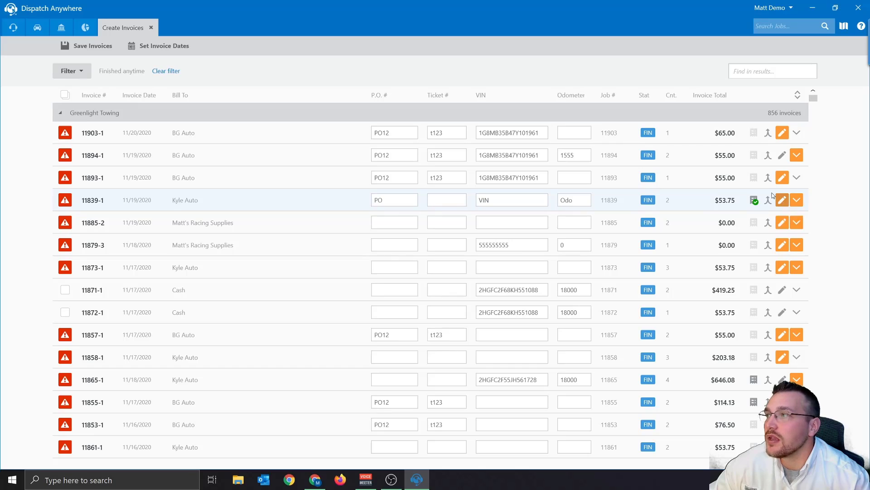
mouse_move(749, 184)
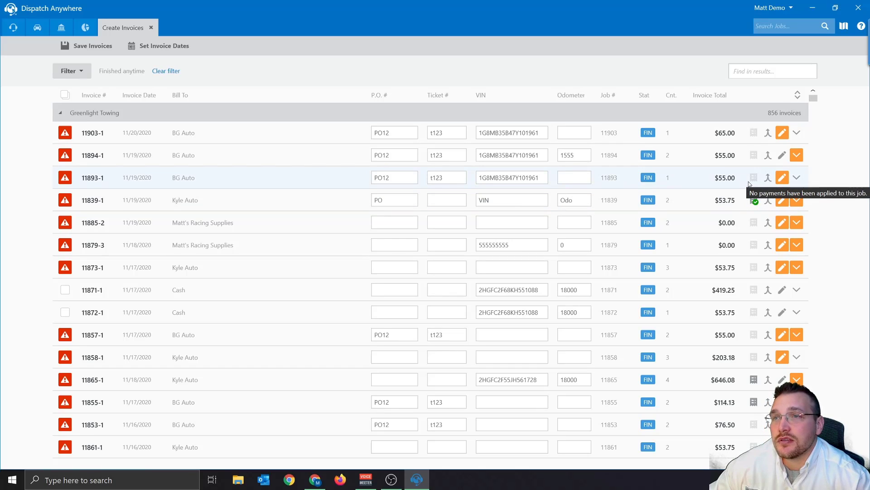
left_click(797, 133)
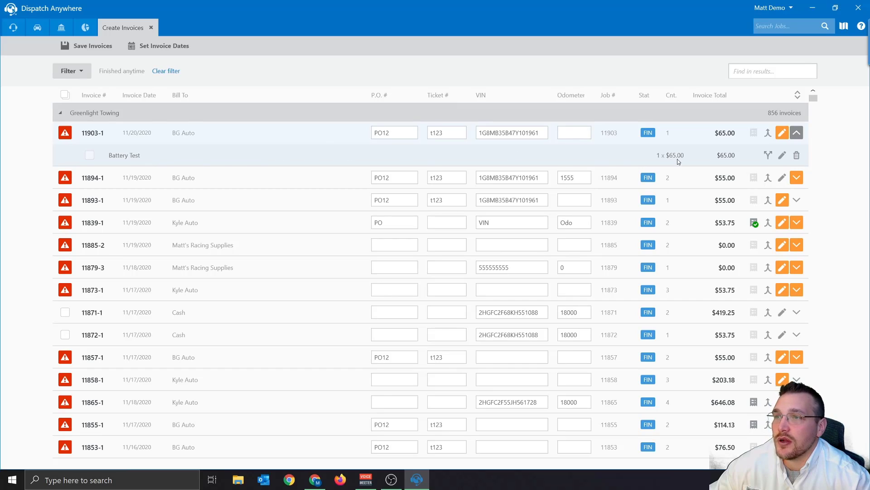
left_click(796, 133)
left_click(796, 155)
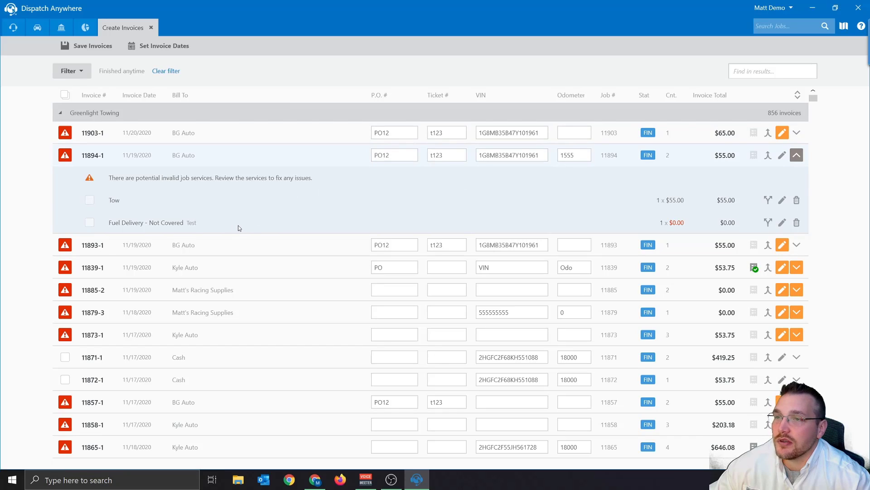
left_click(795, 157)
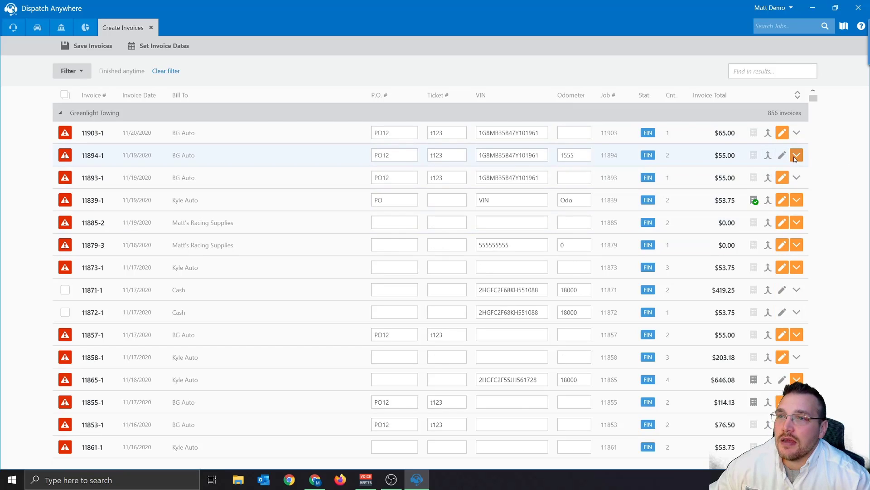
Expand the service details of all invoices and select BG Auto invoice 11894-1 and Matt's Racing Supplies invoice 11885-2.
left_click(798, 96)
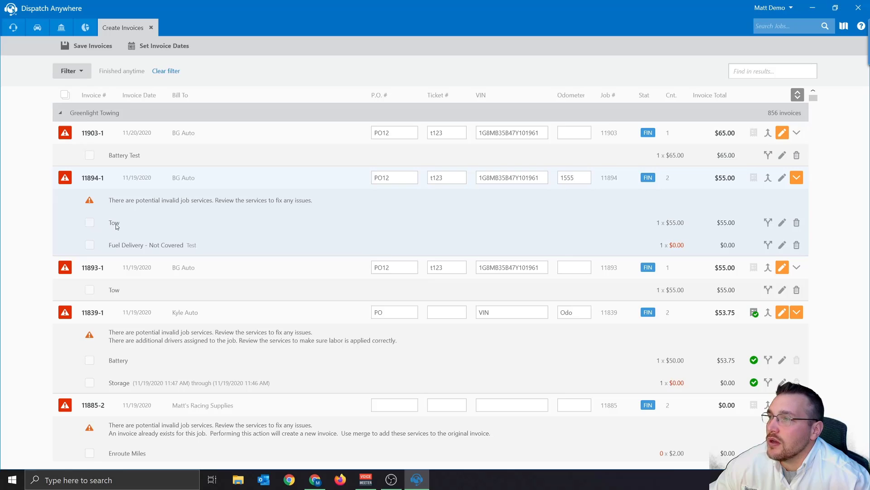
left_click(68, 177)
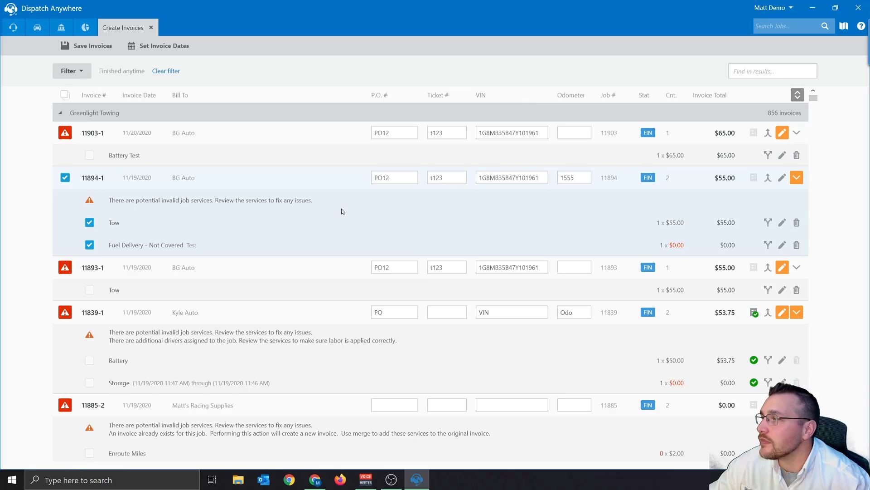
scroll(342, 208, "down", 2)
scroll(336, 207, "down", 1)
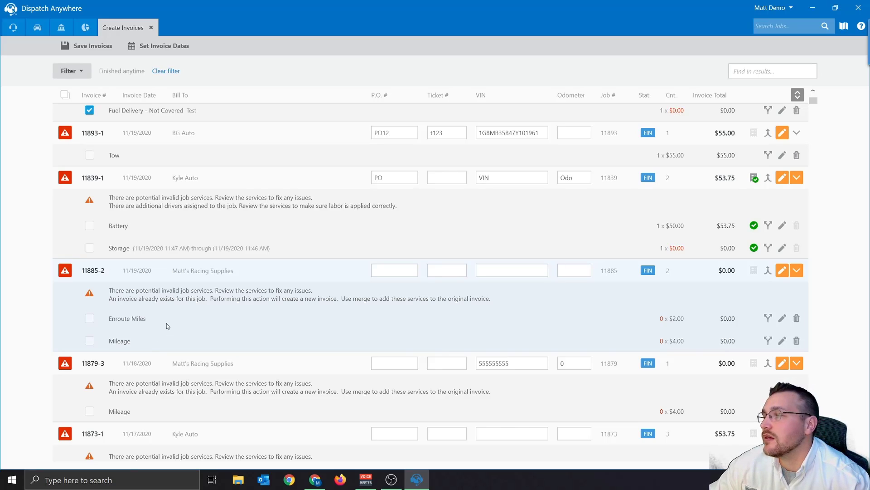
scroll(167, 322, "down", 1)
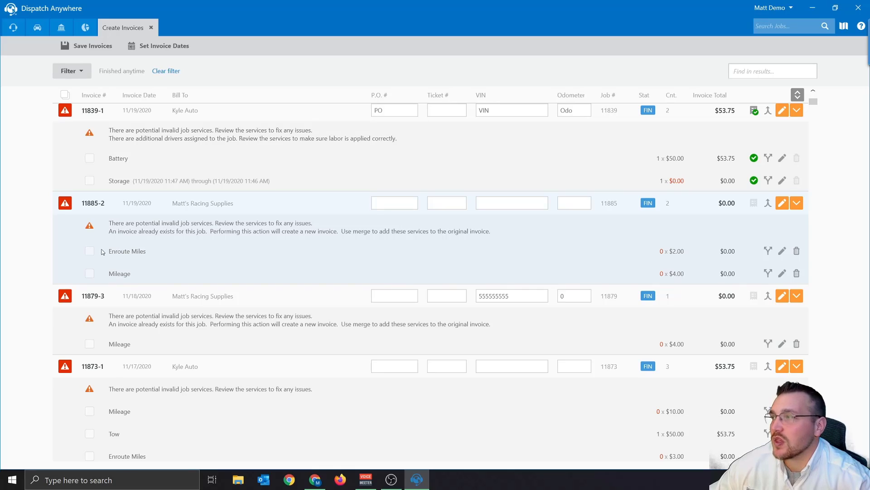
left_click(67, 206)
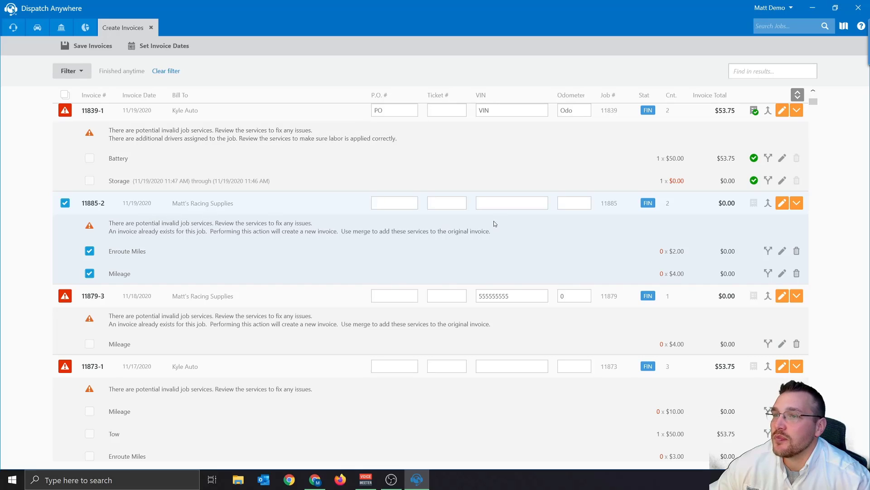
Merge invoice 11885-2 with invoice number 11885-1 and save the selected invoices.
left_click(769, 205)
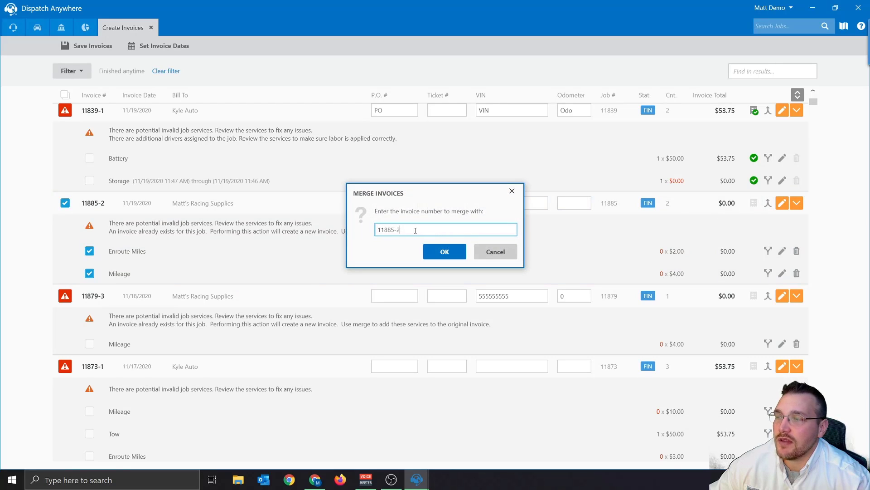
key("BackSpace")
type("1")
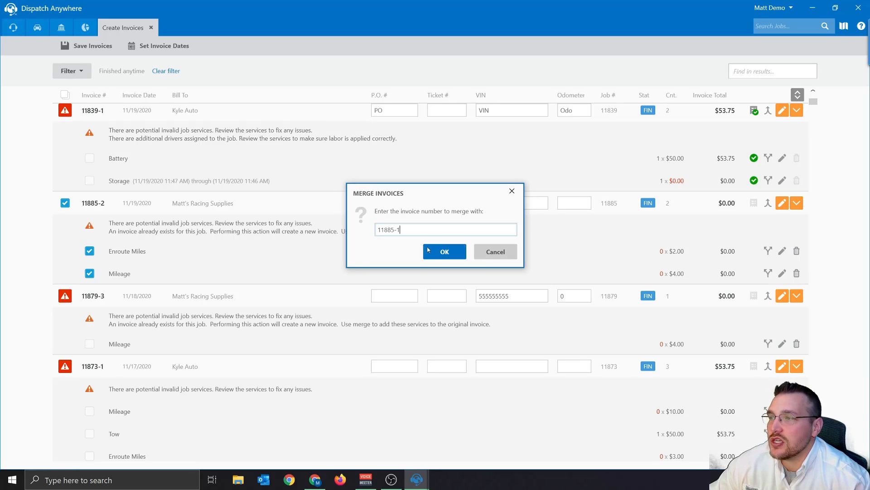
key("Return")
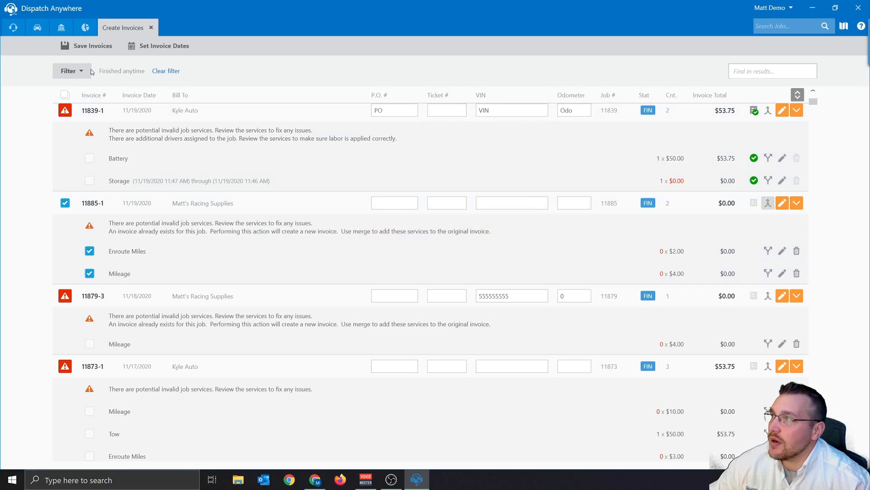
left_click(102, 50)
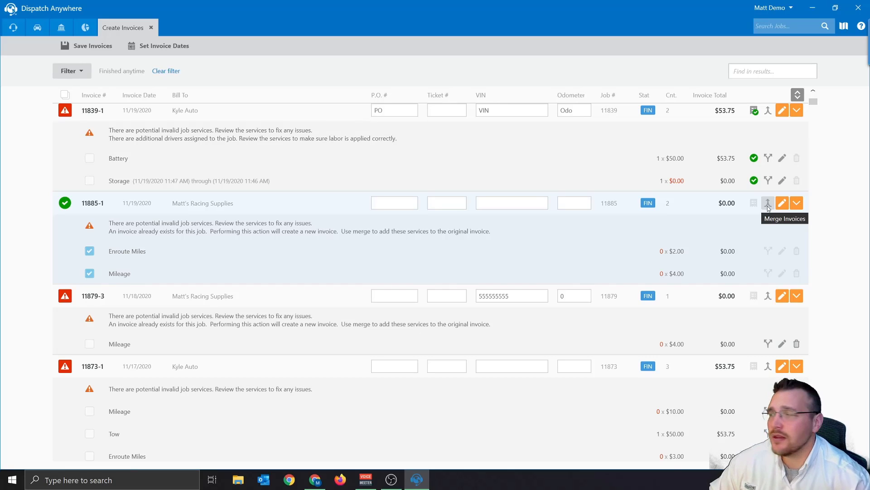
Collapse the service details of all invoices in the list.
mouse_move(65, 301)
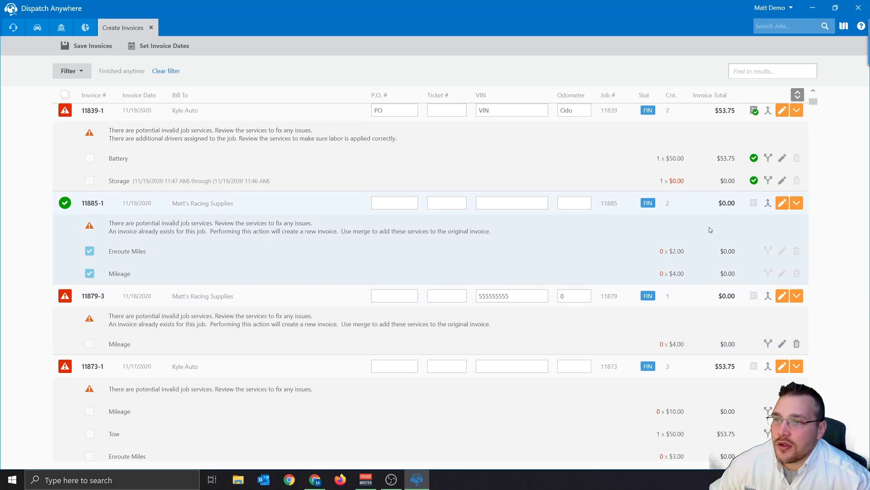
scroll(674, 237, "up", 1)
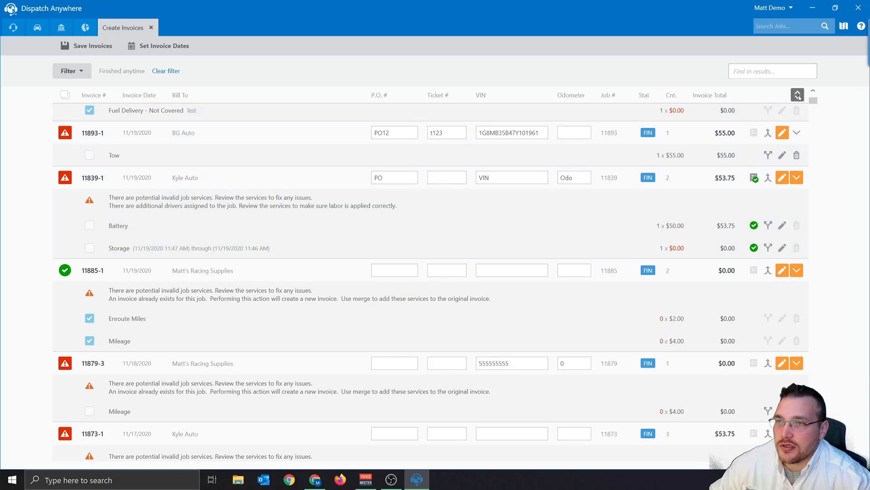
left_click(798, 95)
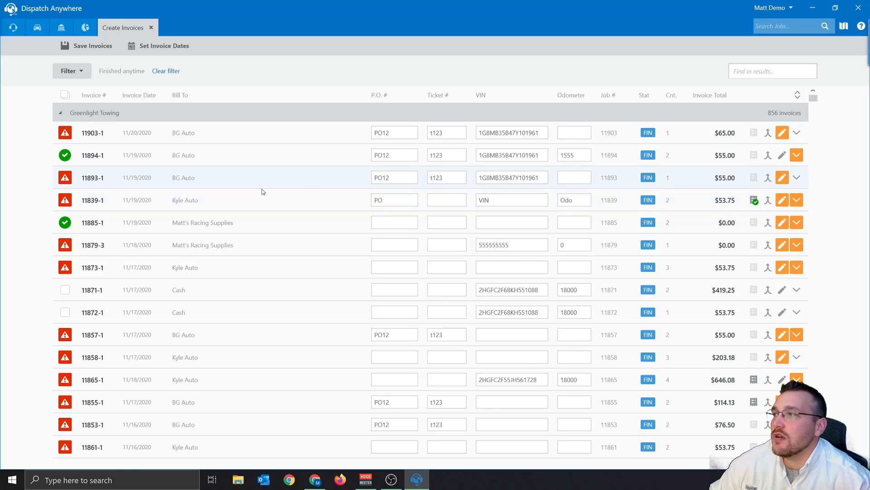
Review the payment history of Kyle Auto invoices 11839-1 and 11865-1, closing each history again.
left_click(512, 223)
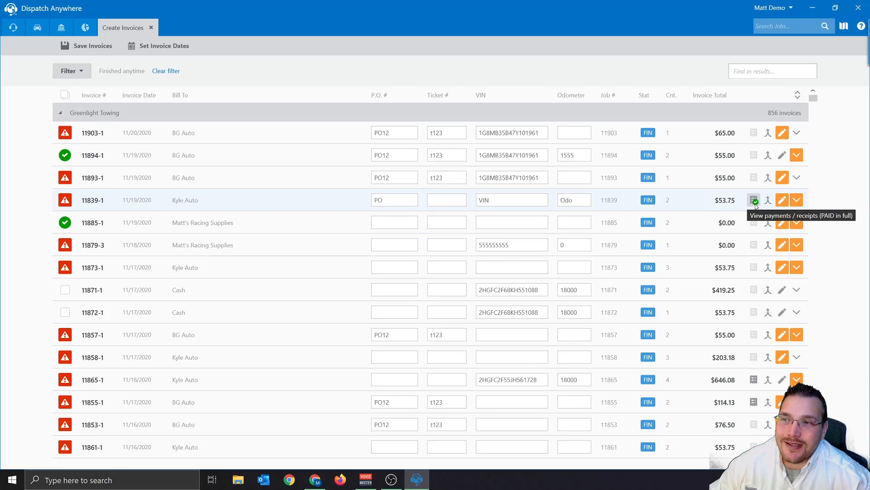
left_click(753, 201)
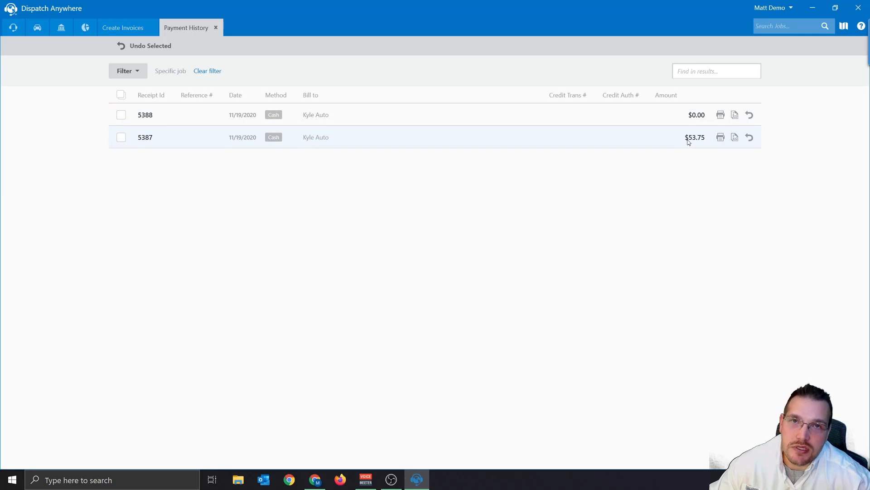
left_click(215, 28)
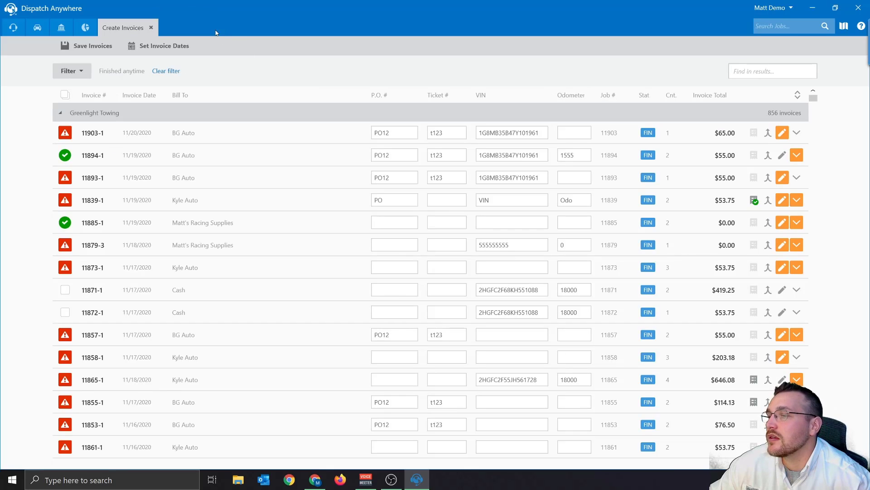
scroll(633, 199, "down", 2)
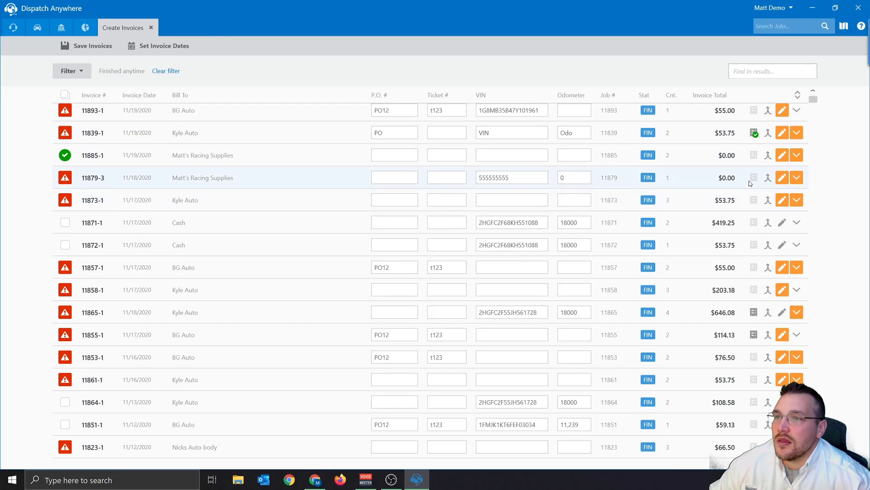
mouse_move(758, 179)
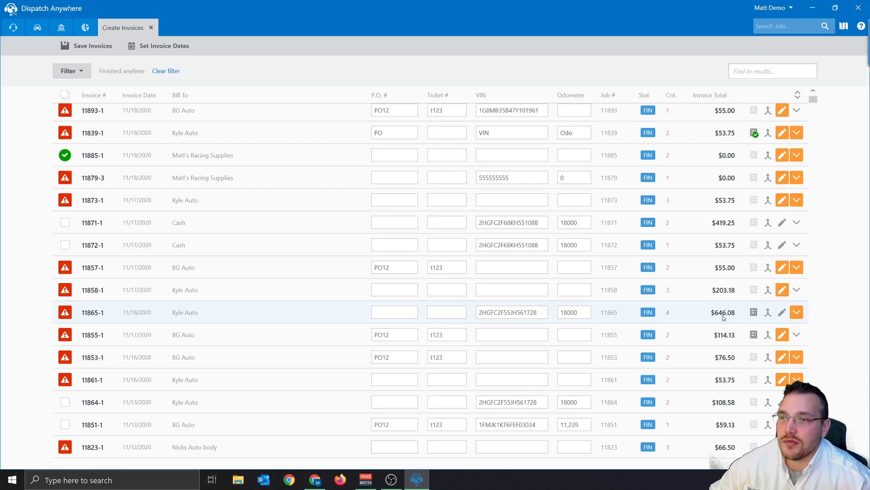
left_click(753, 312)
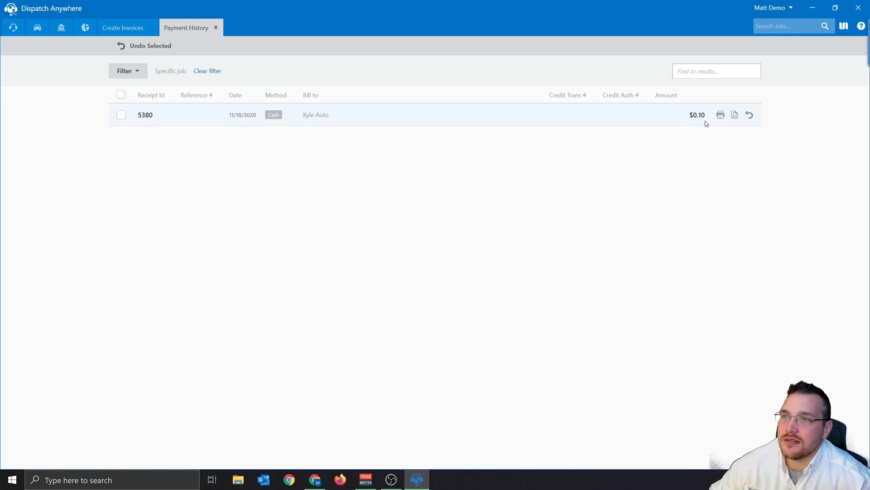
left_click(217, 28)
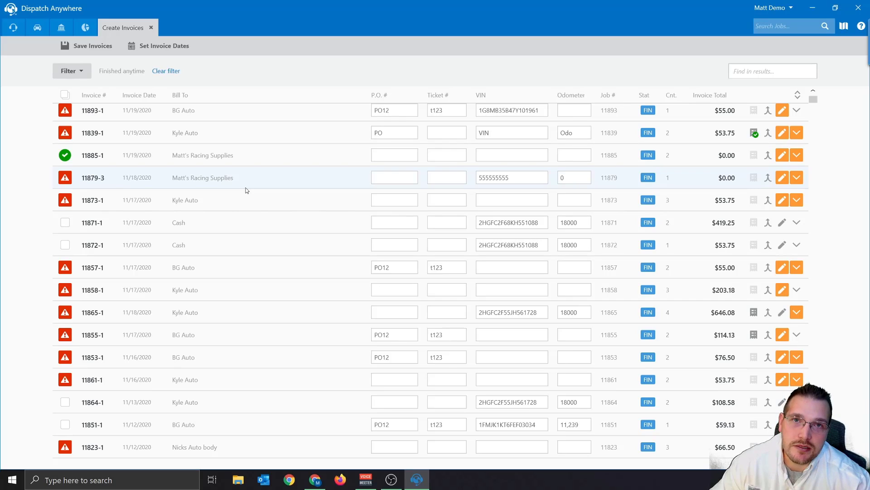
Select all remaining unsaved invoices from 11903-1 through 11861-1 and save them.
scroll(198, 184, "up", 3)
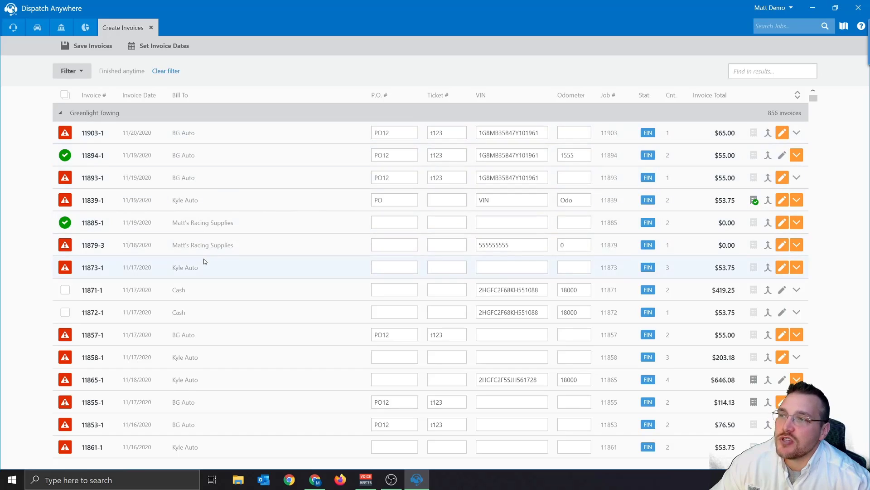
left_click(65, 133)
left_click(65, 177)
left_click(65, 200)
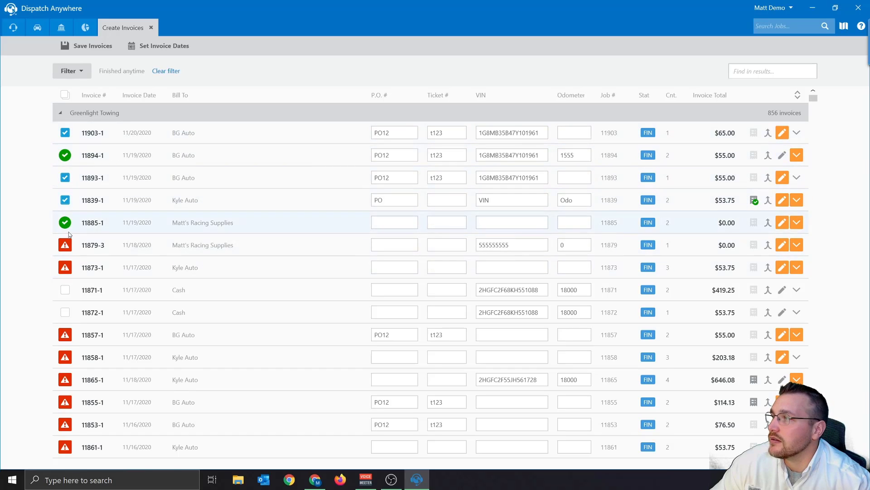
left_click(65, 244)
left_click(65, 268)
left_click(65, 289)
left_click(65, 312)
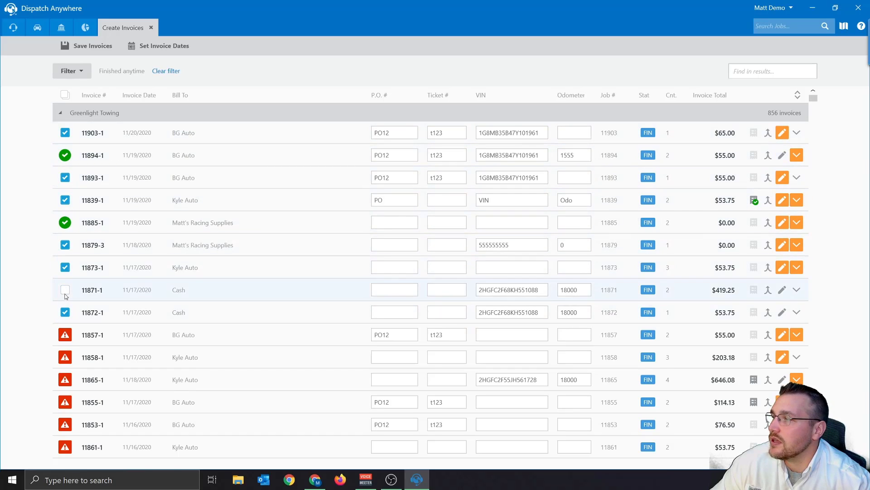
left_click(65, 337)
left_click(66, 358)
left_click(65, 402)
left_click(65, 424)
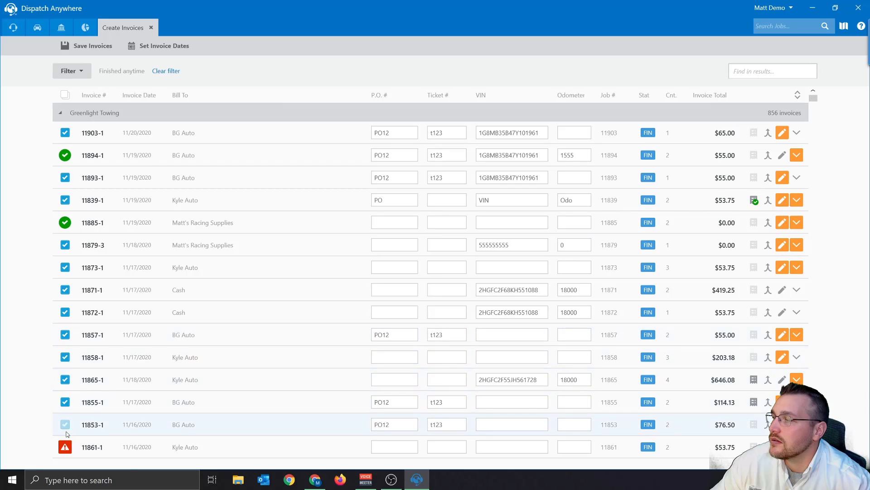
left_click(65, 447)
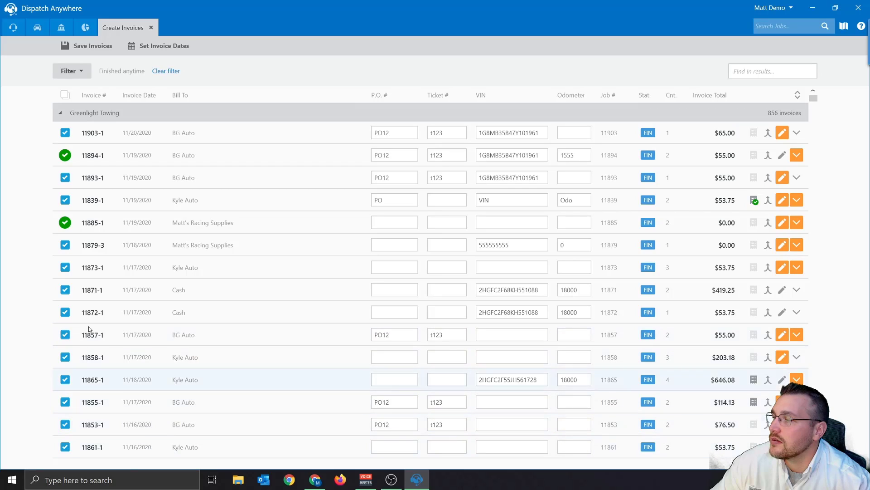
left_click(88, 49)
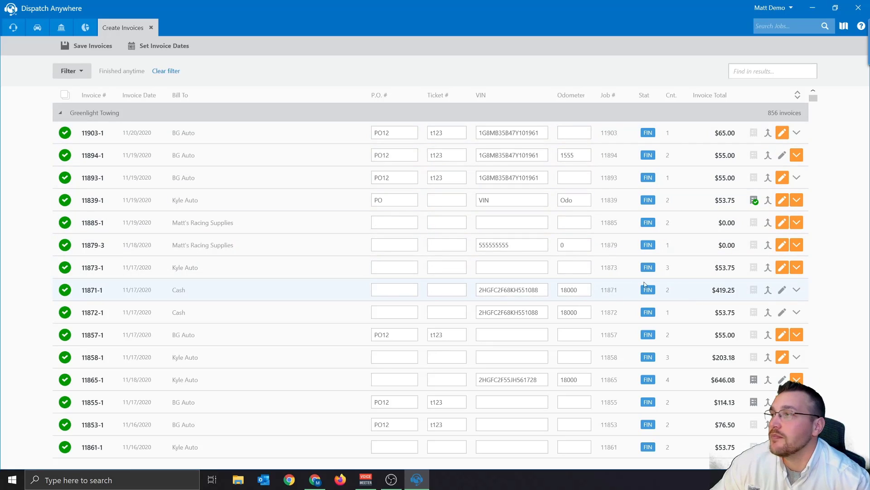
Close the invoice creation list and refresh the accounting overview figures.
left_click(152, 29)
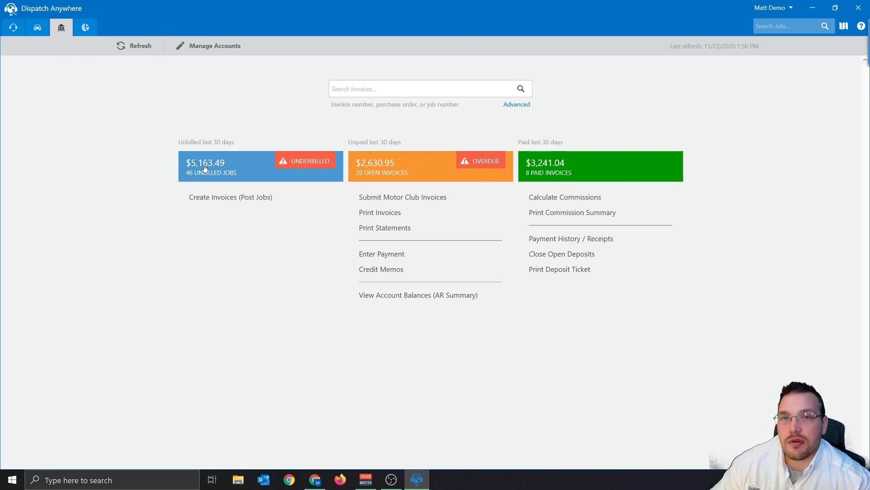
left_click(133, 51)
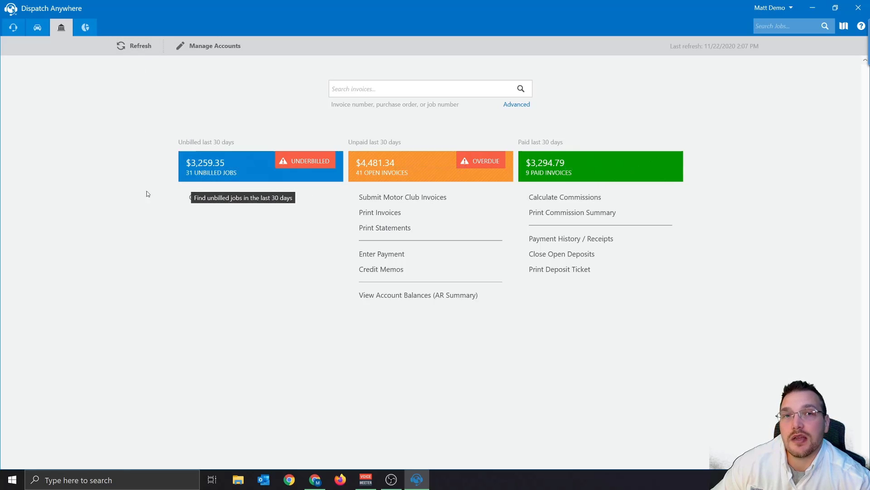